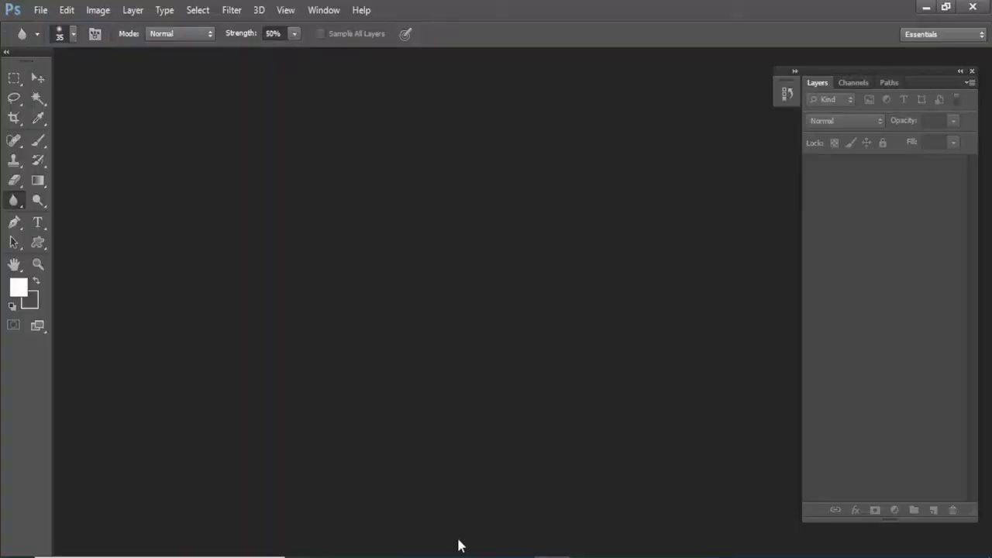
- Open the dragon fruit PNG and float its document in its own window
double_click(341, 278)
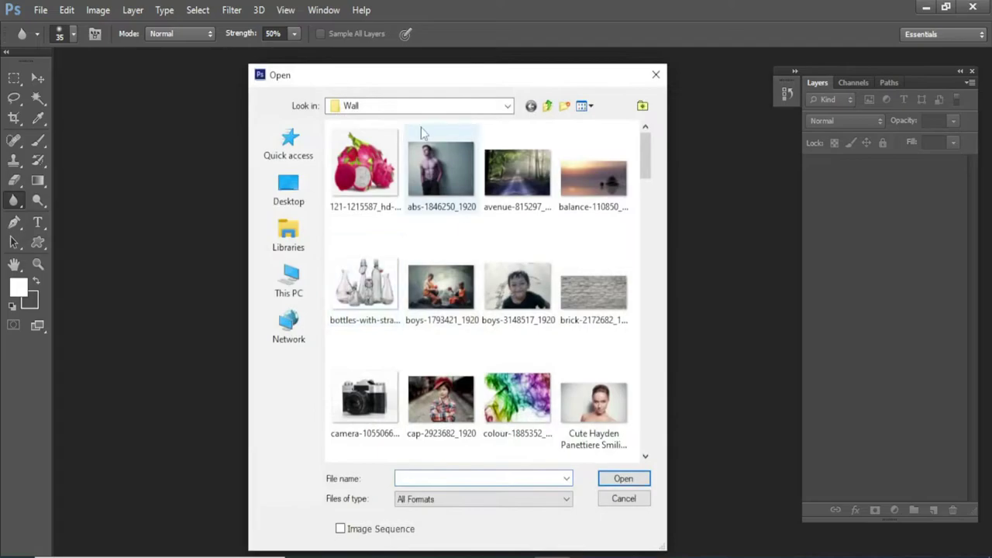
left_click(365, 167)
left_click(628, 478)
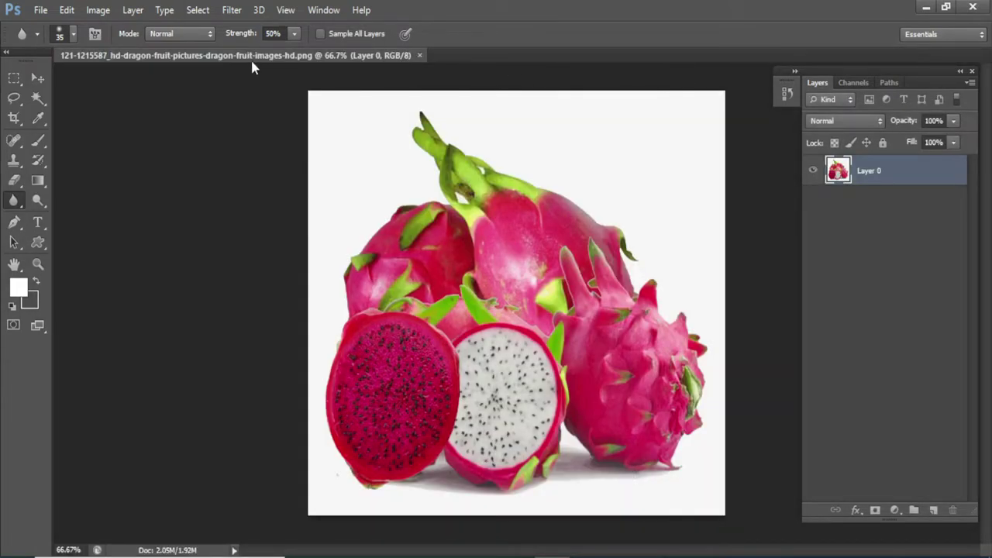
mouse_move(244, 72)
left_mouse_down()
mouse_move(277, 104)
mouse_move(321, 110)
mouse_move(329, 93)
left_mouse_up()
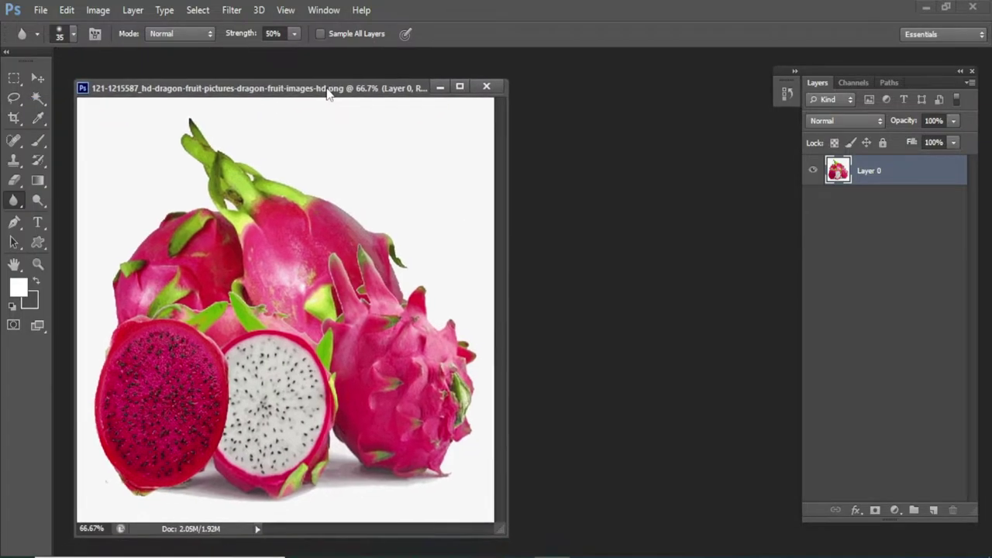
- Create a new blank document 1200 pixels wide and 800 pixels high
key("ctrl+n")
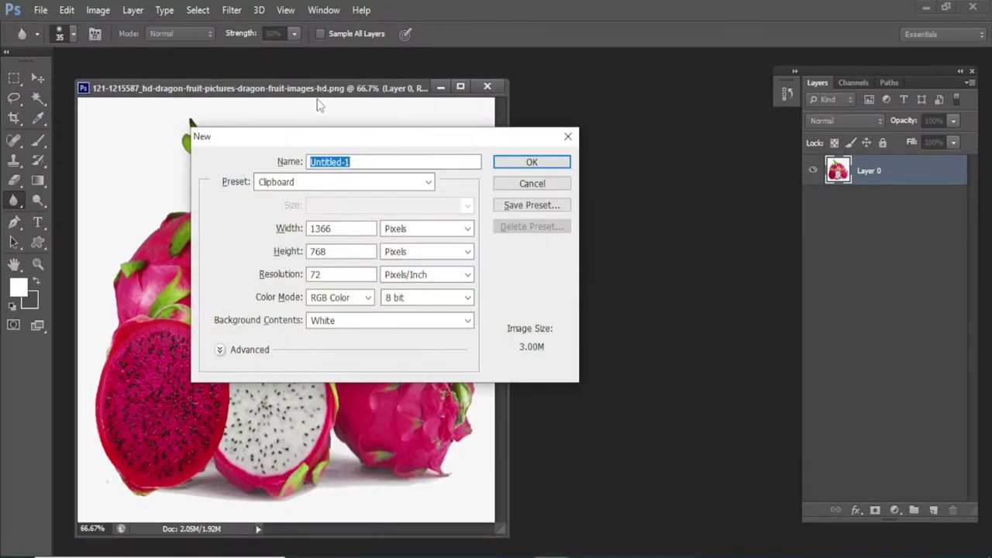
double_click(339, 228)
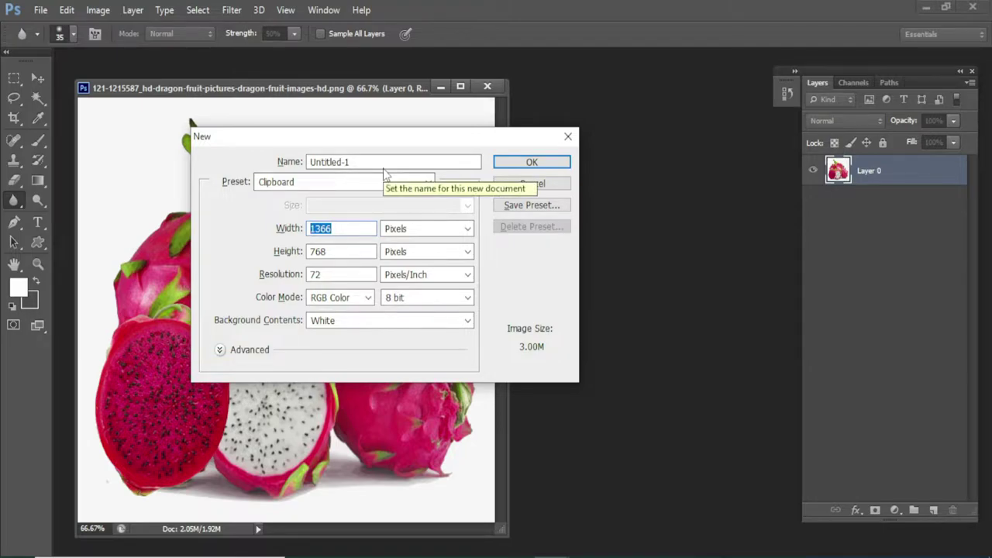
type("12")
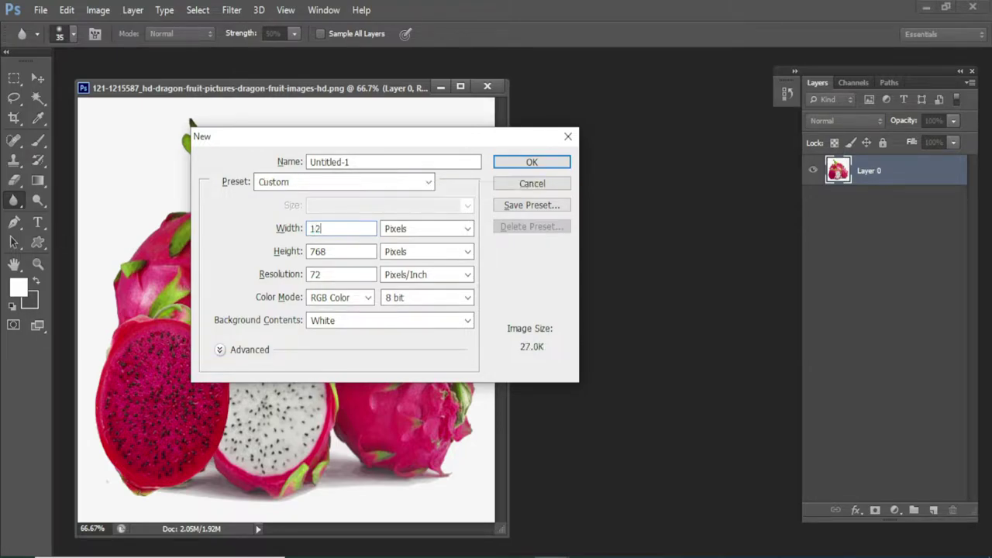
type("00")
double_click(354, 251)
key("BackSpace")
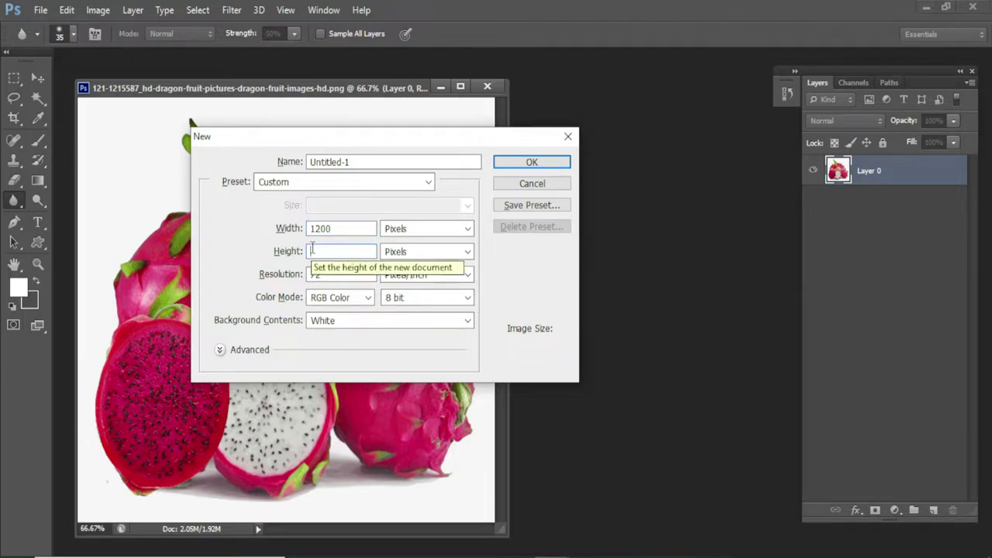
type("800")
key("Return")
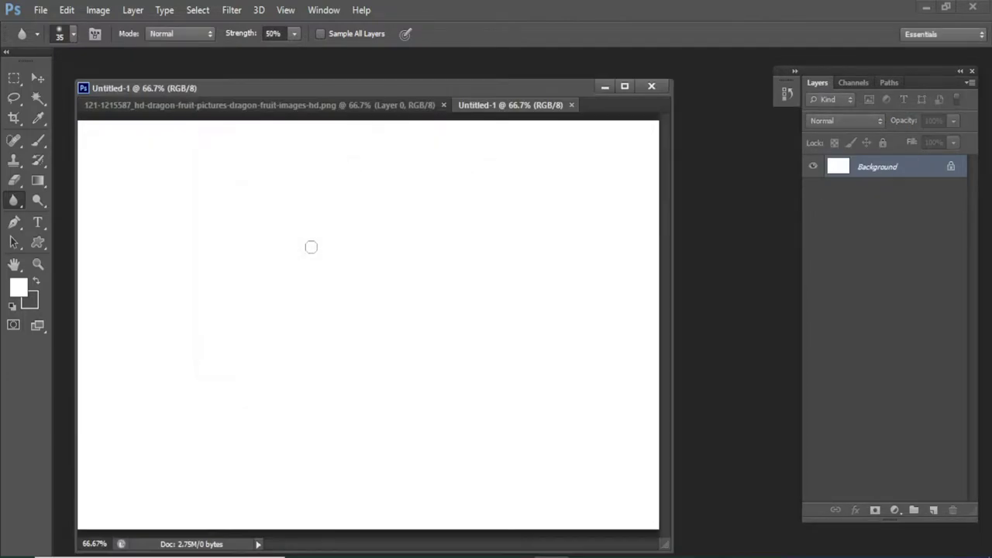
- Copy the dragon fruit into Untitled-1 as a new layer and close the original picture
left_click_drag(280, 104, 246, 195)
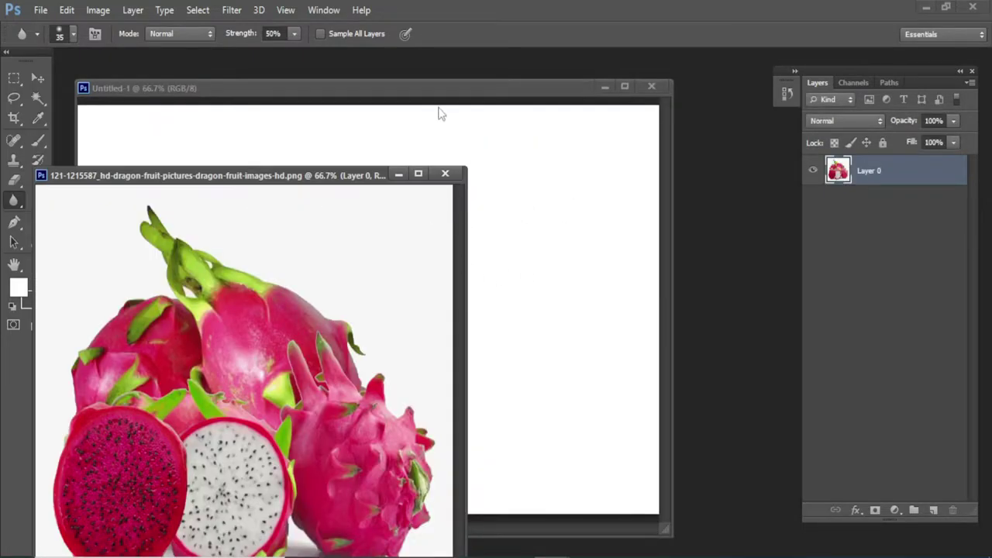
left_click_drag(433, 95, 505, 94)
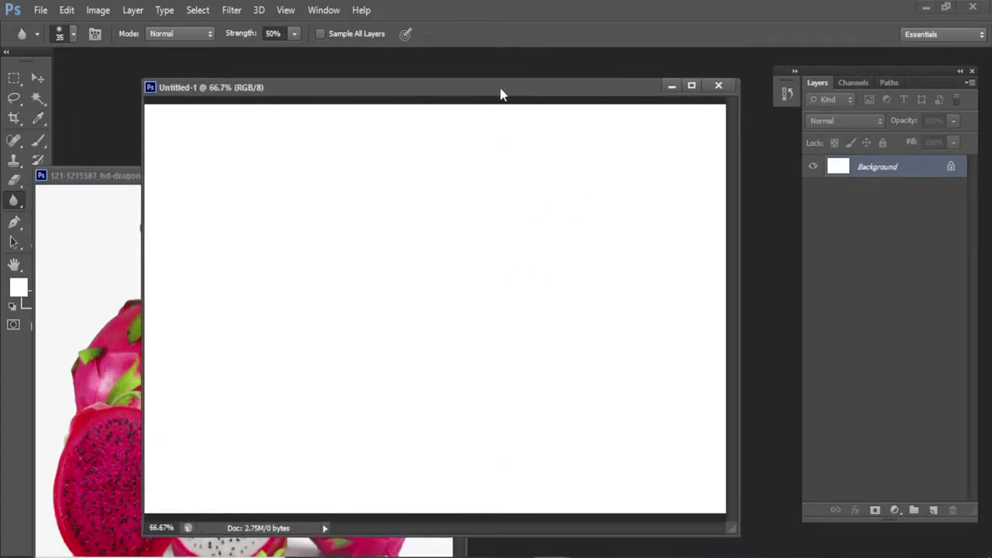
left_click(101, 177)
left_click(39, 79)
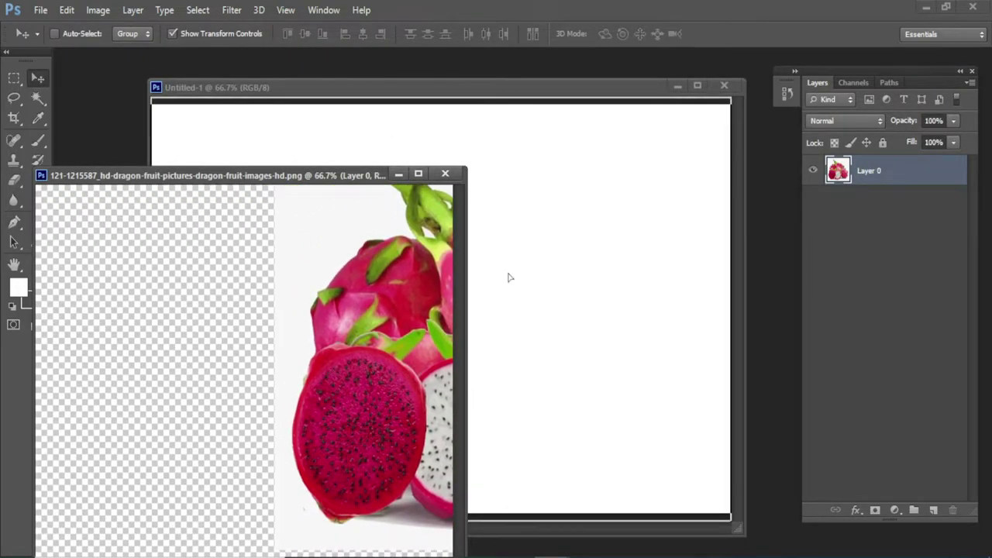
mouse_move(217, 327)
left_mouse_down()
mouse_move(477, 290)
mouse_move(451, 291)
left_mouse_up()
left_click(136, 282)
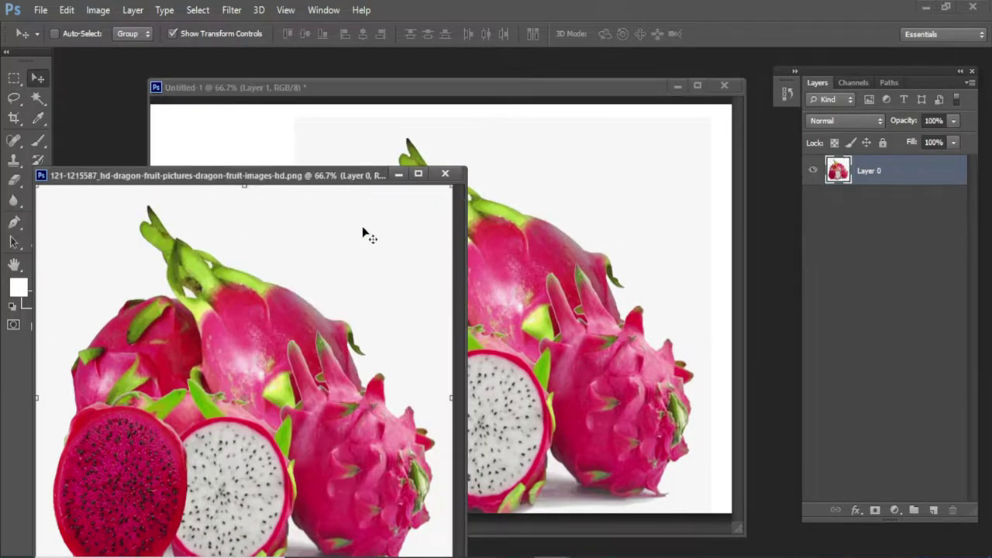
left_click(445, 174)
- Scale the placed fruit to about 40% and centre it on the canvas
left_click_drag(475, 259, 438, 255)
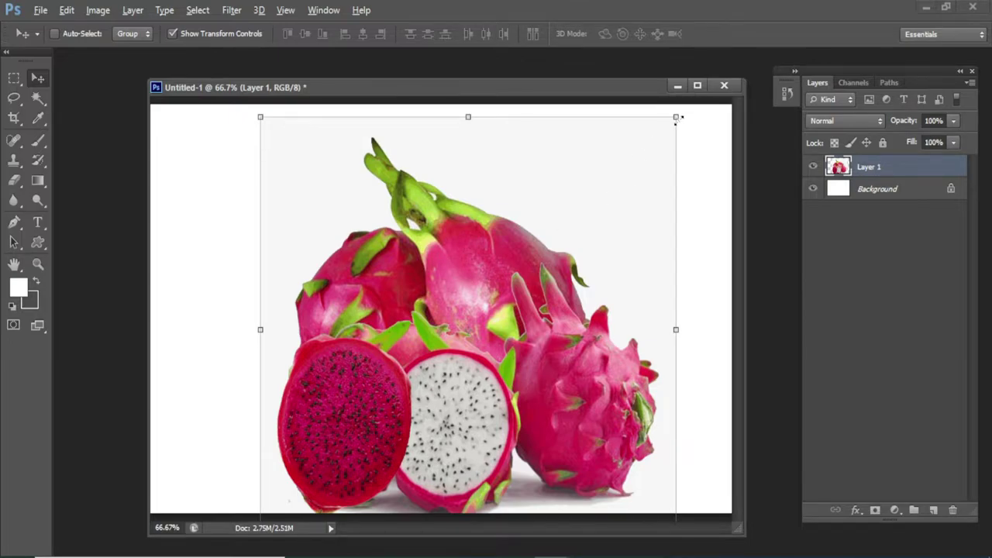
left_click_drag(677, 117, 547, 241)
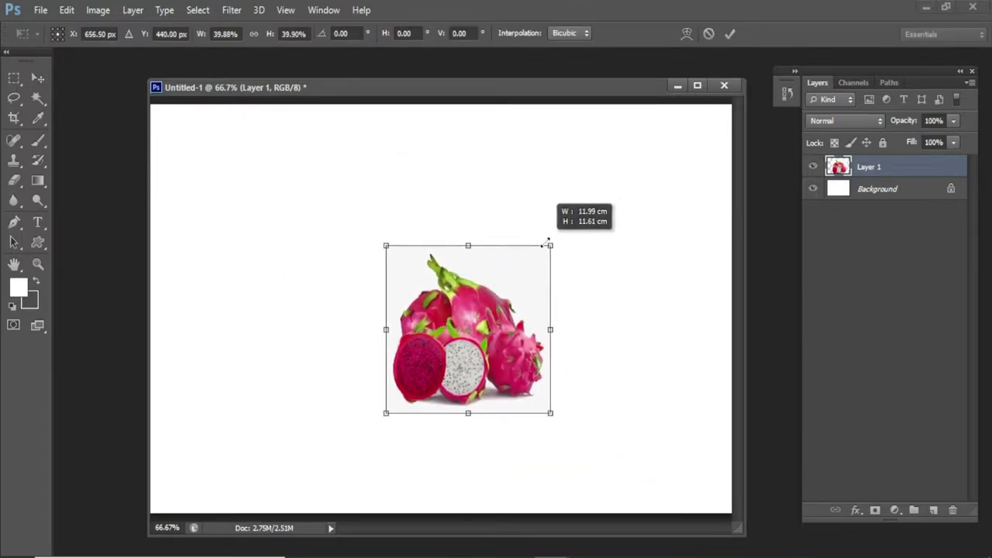
left_click_drag(490, 311, 469, 273)
key("Return")
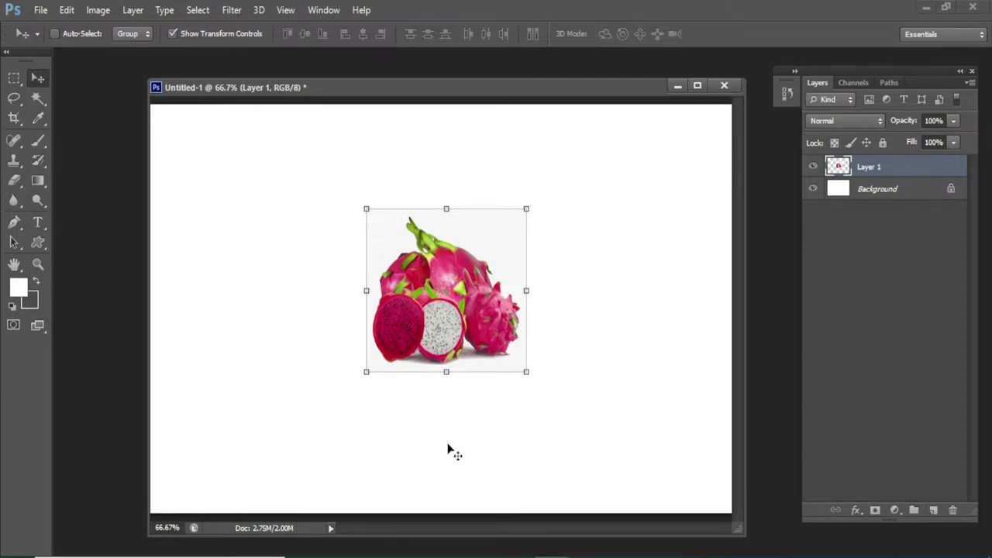
- Duplicate the fruit layer into four copies and skew the top copy into a left wall
key("ctrl+j")
key("ctrl+j")
key("ctrl+j")
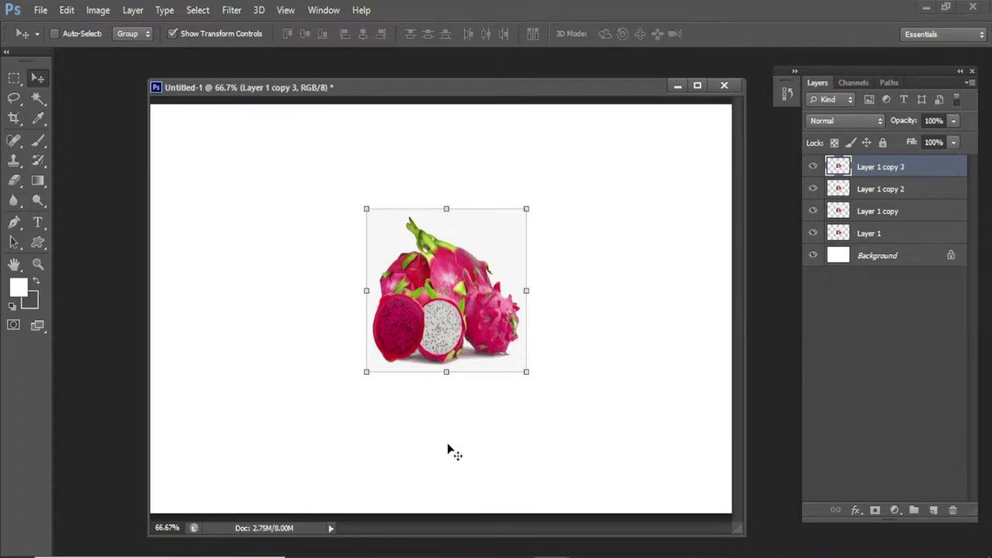
key("ctrl+j")
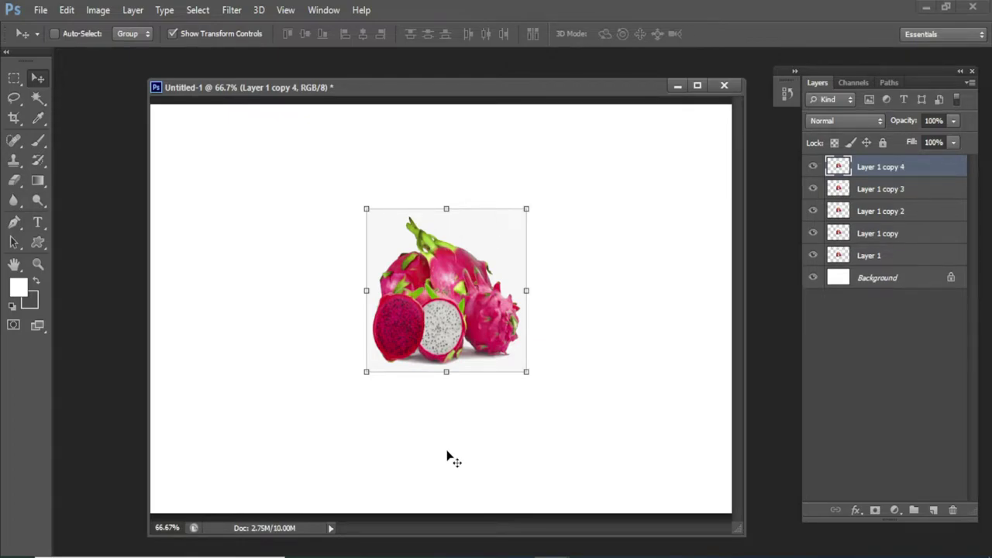
key("ctrl+t")
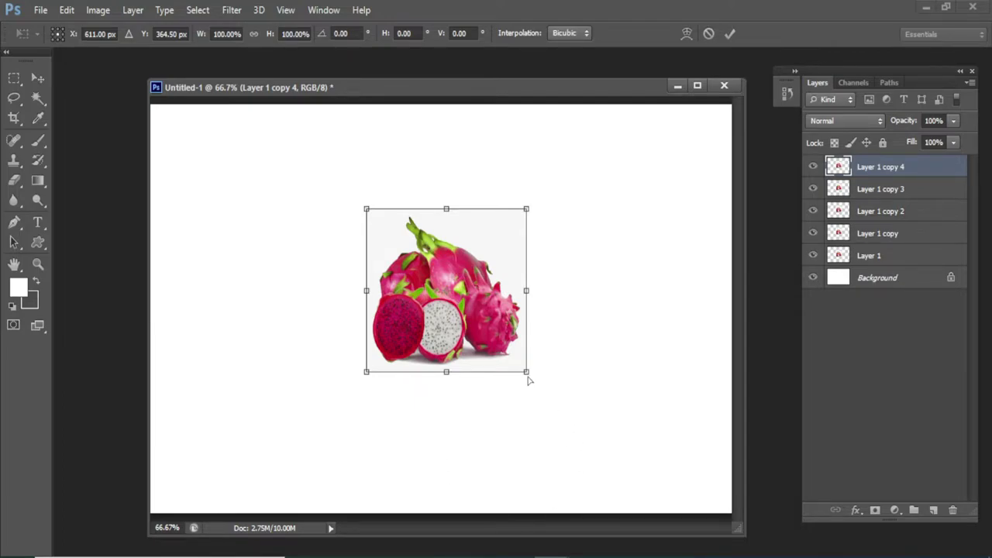
left_click_drag(528, 374, 152, 513)
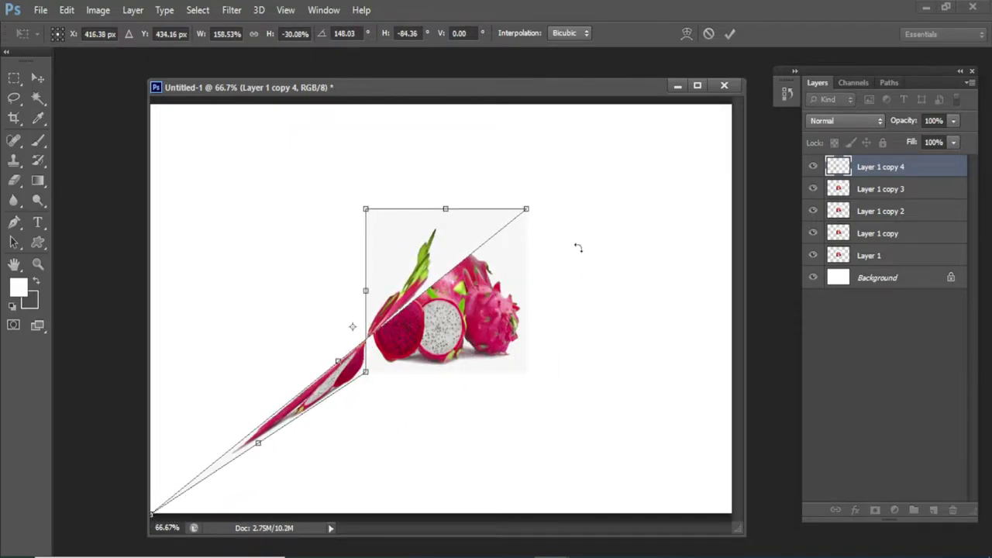
left_click_drag(531, 217, 152, 109)
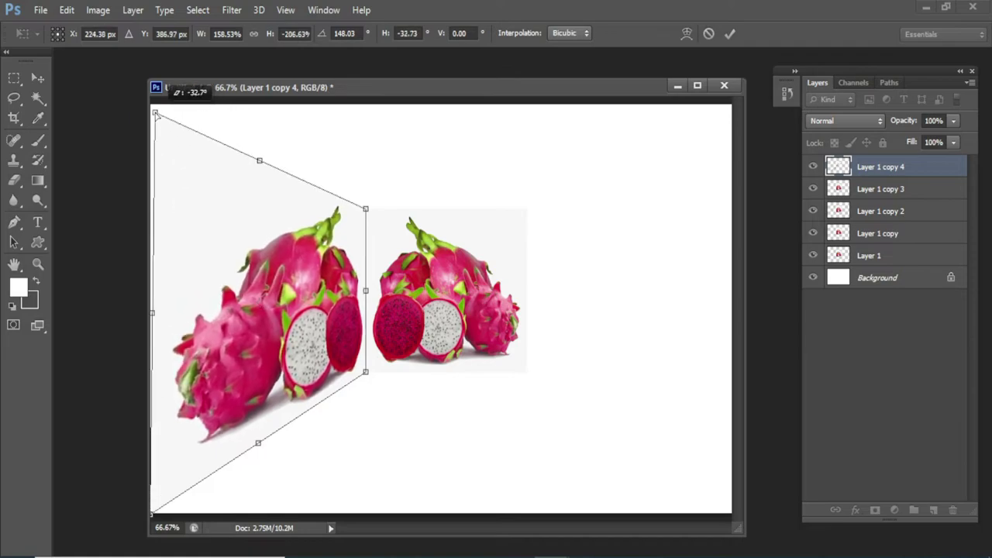
key("Return")
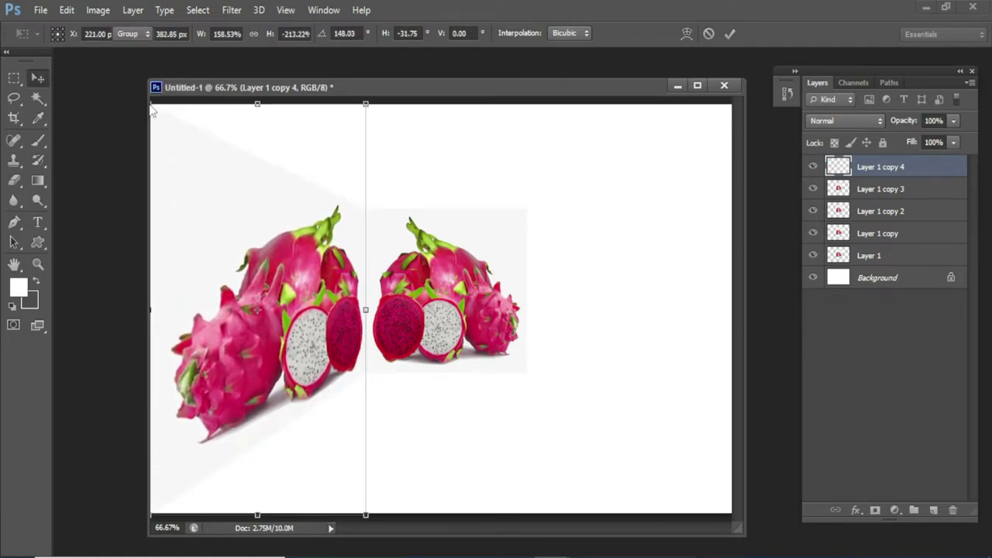
left_click(882, 191)
- Skew Layer 1 copy 3 so its left corners reach the canvas's right corners
key("ctrl+t")
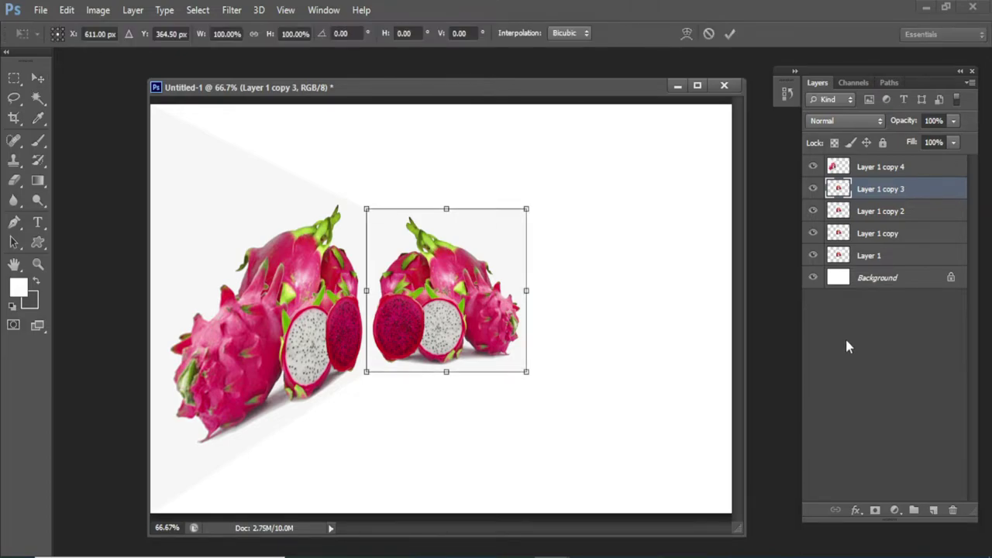
left_click_drag(367, 372, 729, 512)
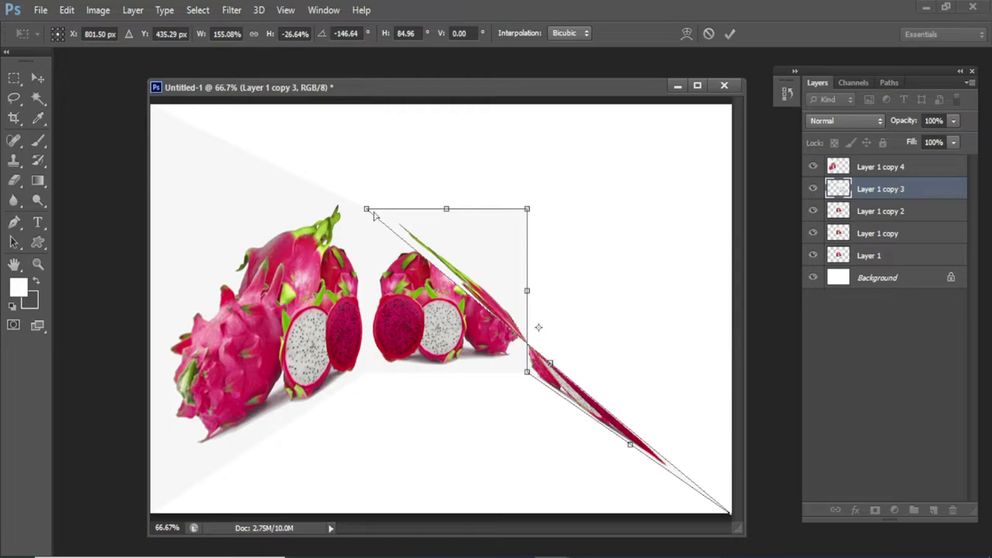
left_click_drag(367, 209, 736, 107)
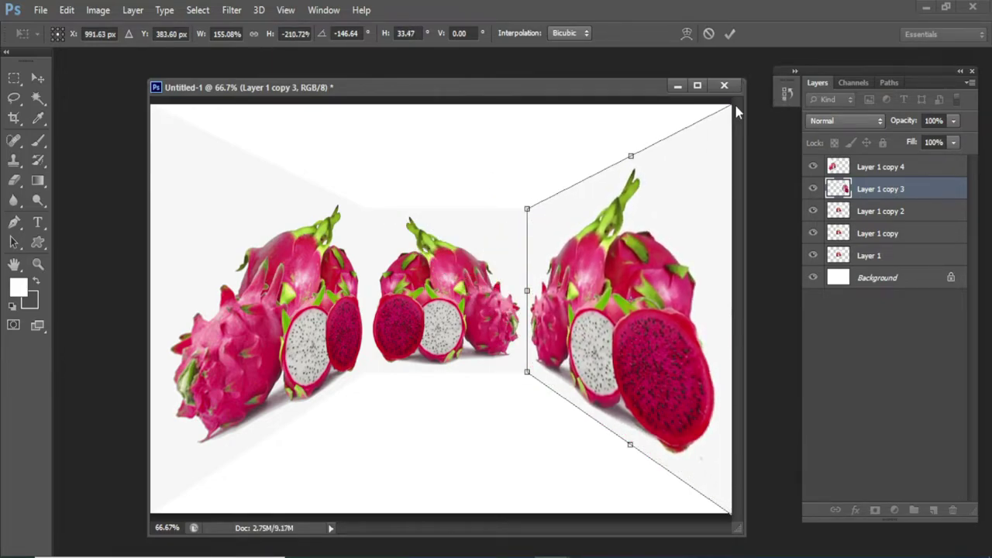
key("Return")
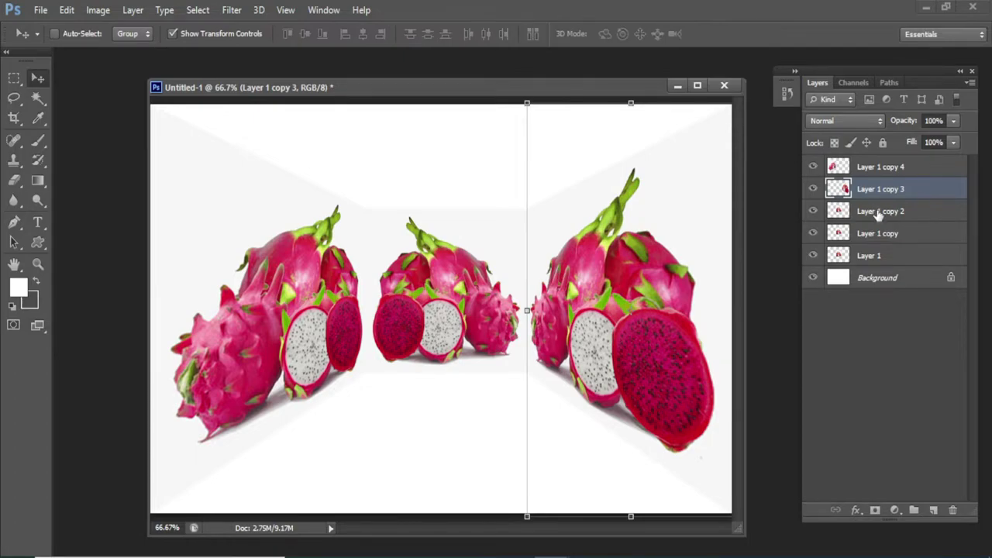
left_click(879, 214)
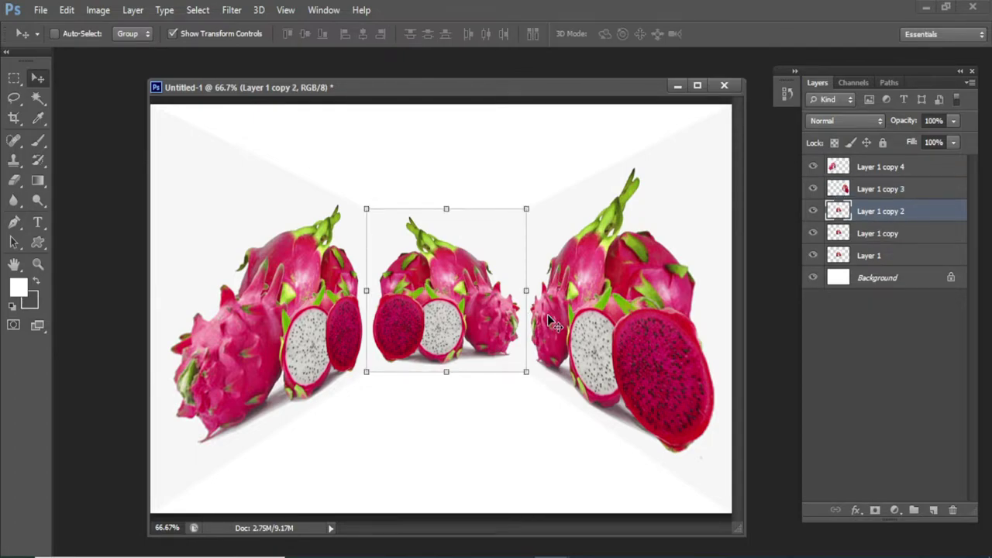
- Pull Layer 1 copy 2's top corners down to the canvas's bottom corners as the floor
key("ctrl+t")
left_click_drag(533, 219, 735, 523)
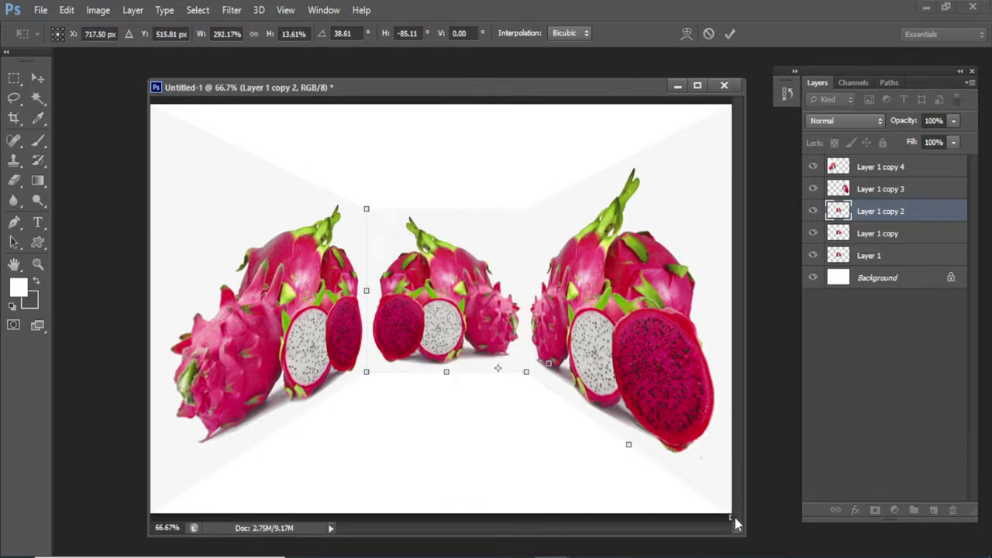
left_click_drag(367, 210, 157, 516)
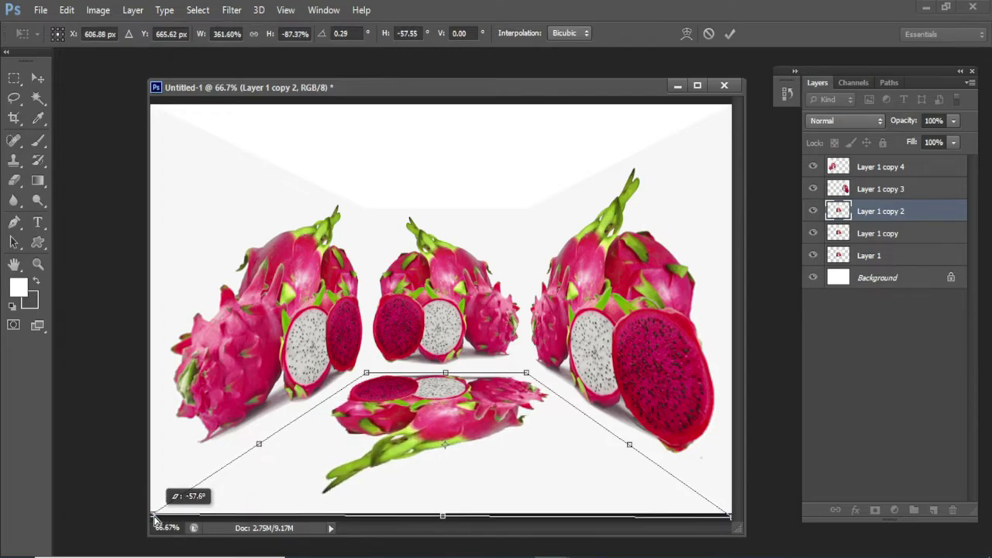
key("Return")
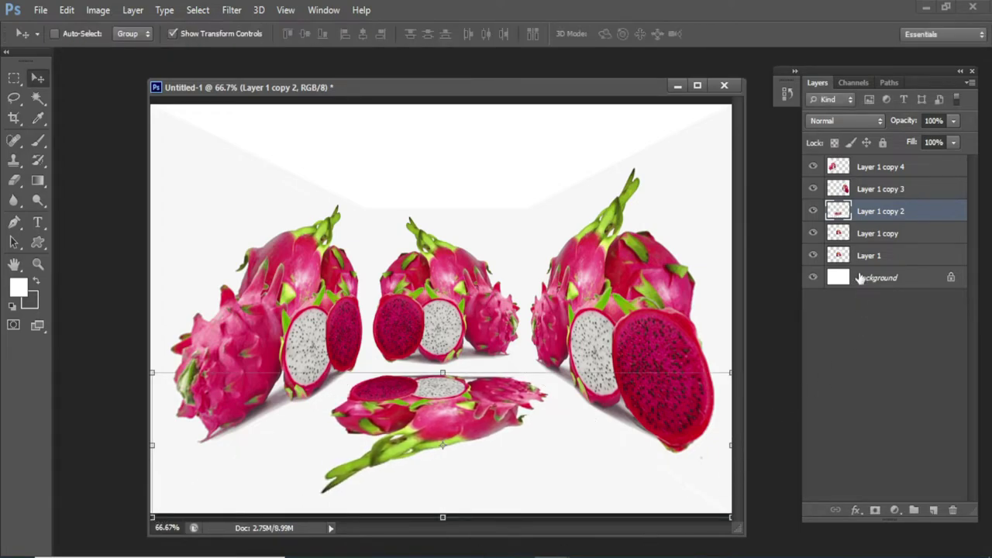
- Flip Layer 1 copy upward and skew it to the canvas's top corners as the ceiling
left_click(866, 236)
key("ctrl+t")
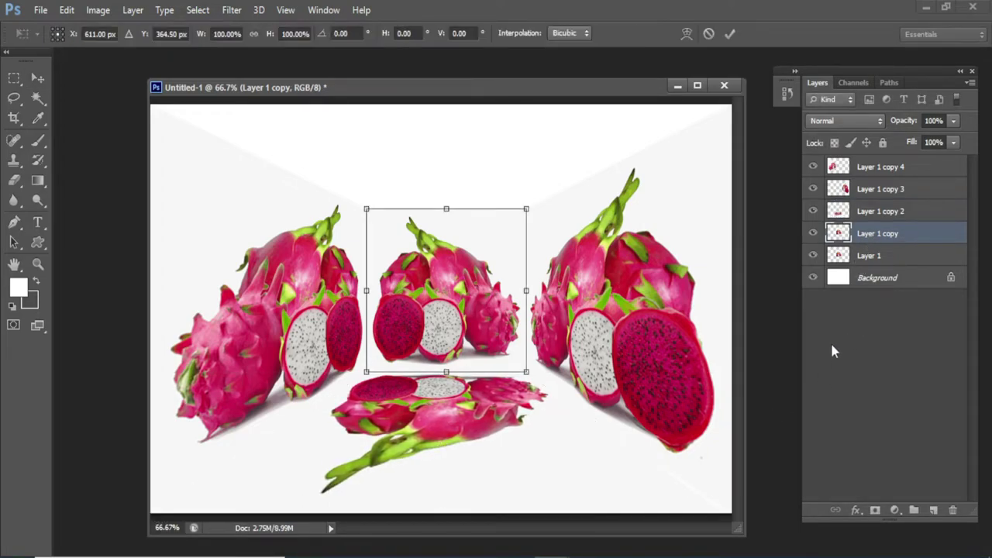
left_click_drag(532, 376, 737, 108)
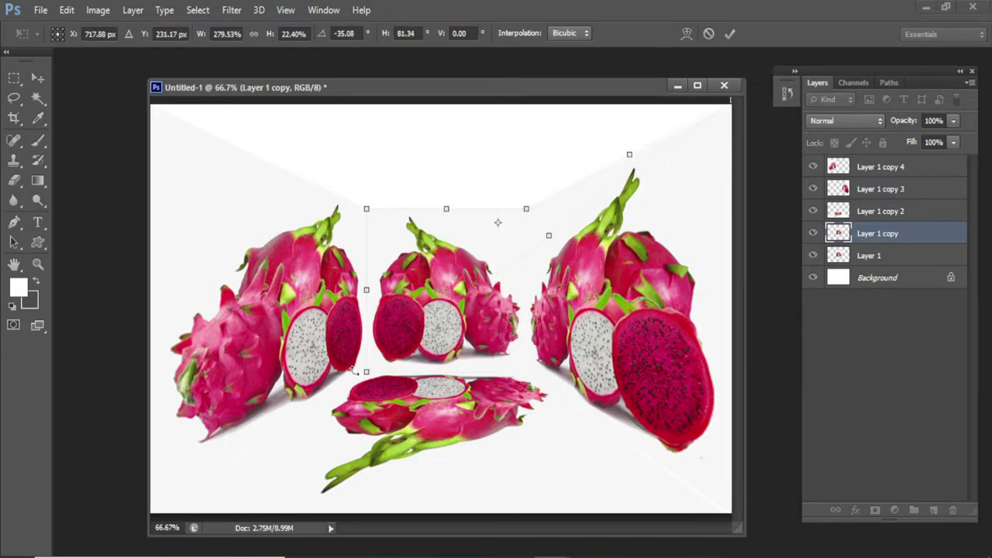
left_click_drag(368, 377, 147, 109)
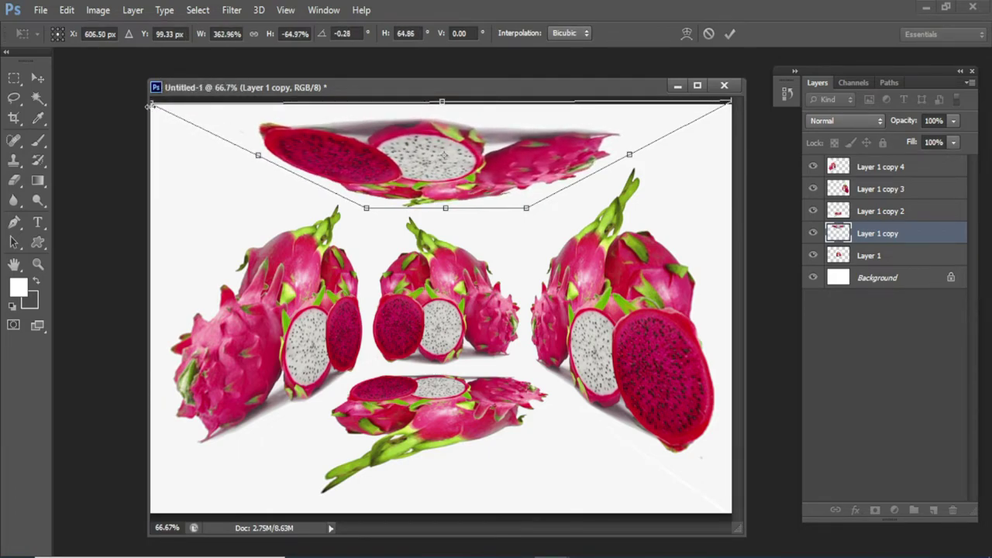
key("Return")
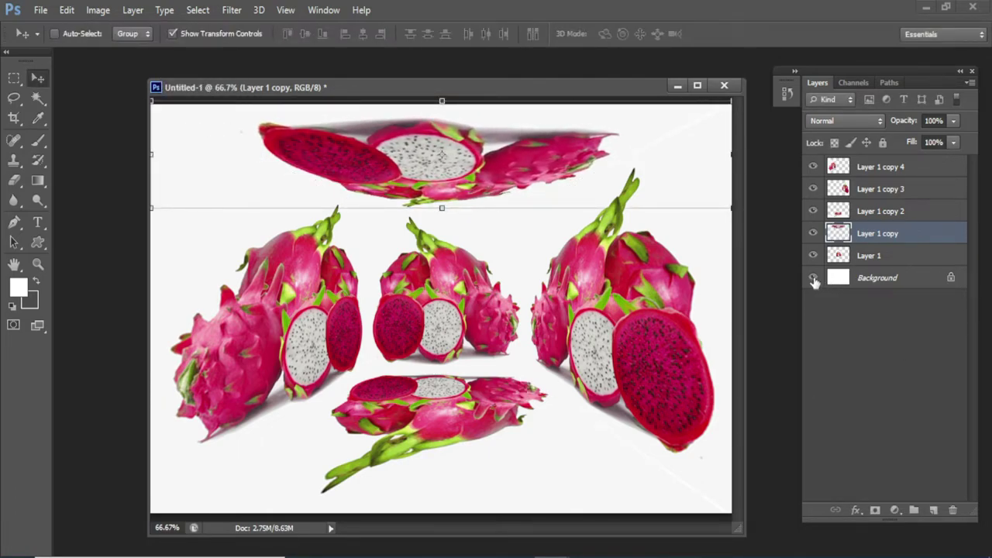
- Hide Background and Layer 1, then merge the four visible fruit copies into one layer
left_click(813, 278)
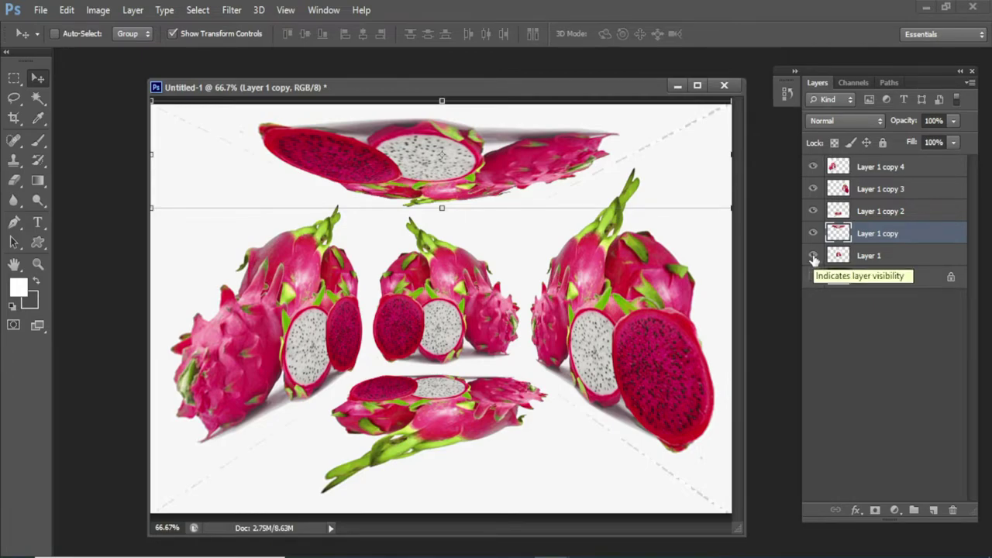
left_click(813, 255)
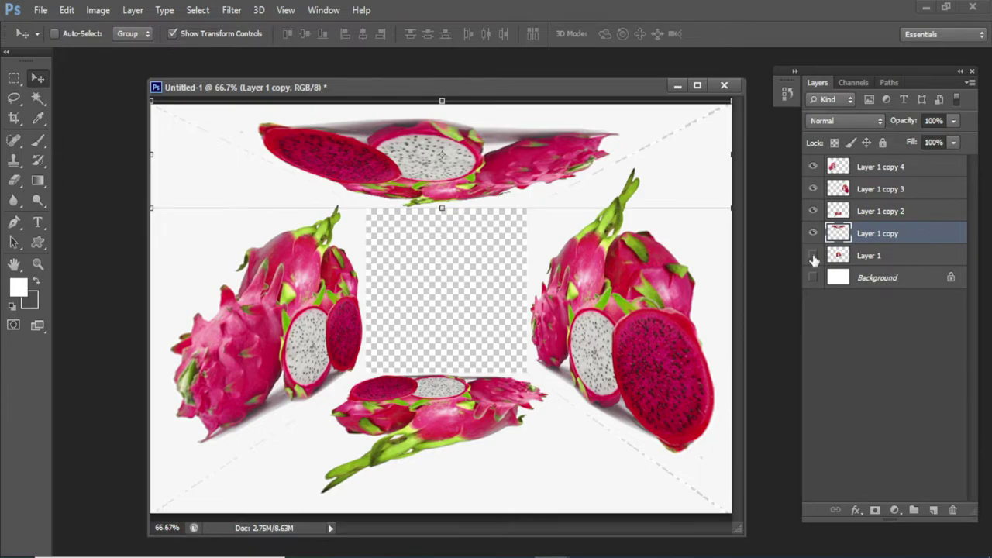
key("ctrl+shift+e")
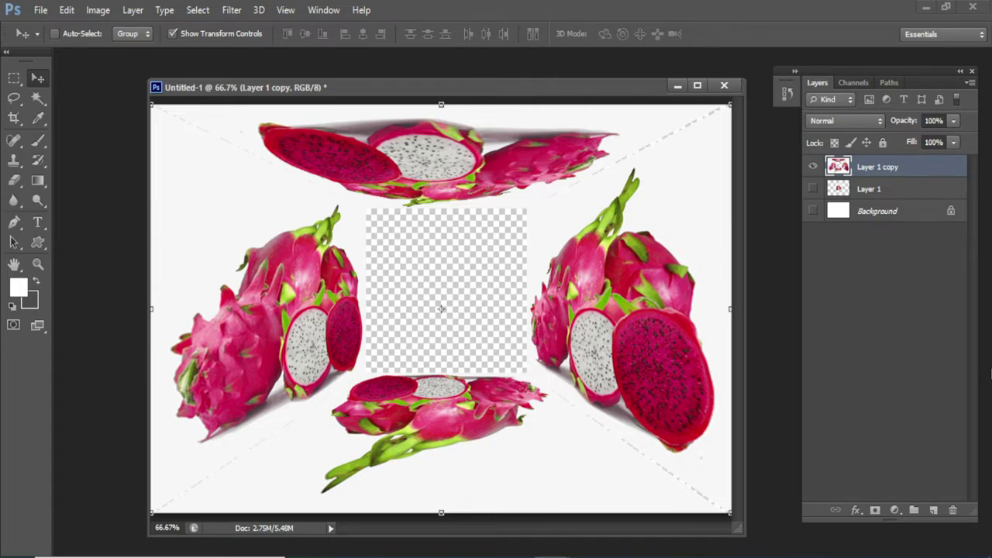
- Set the merged fruit-room layer's opacity to 23%
key("1")
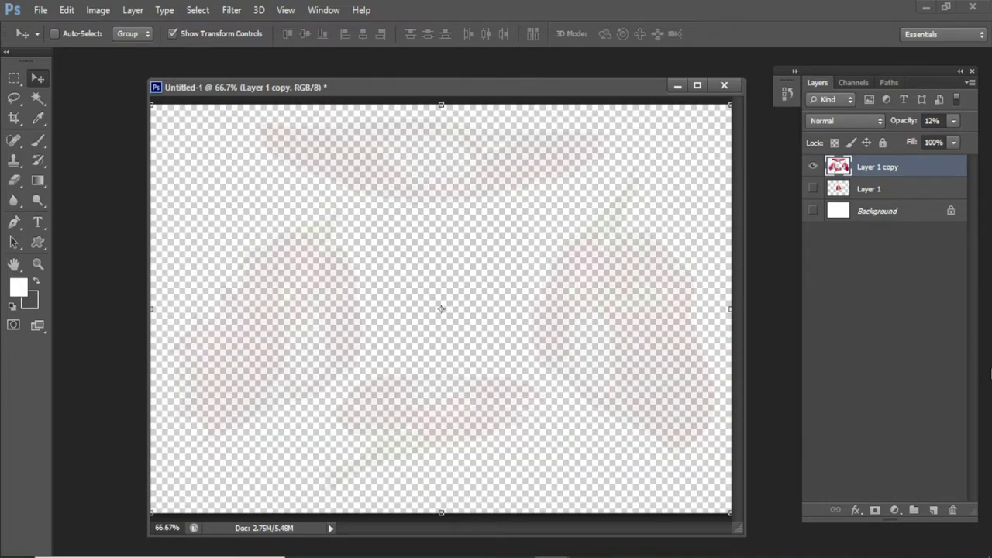
key("2")
key("3")
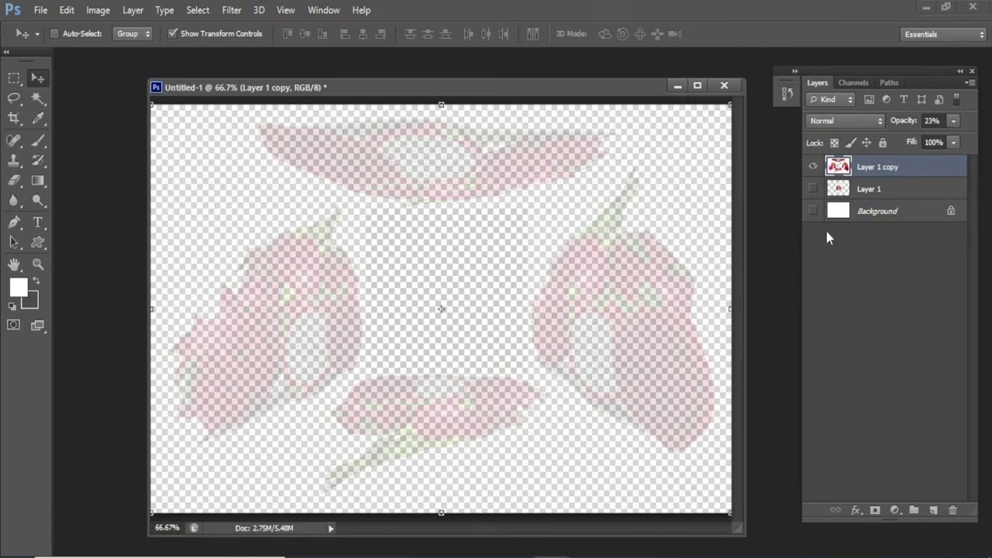
- Show the Background and central fruit Layer 1 again, with Layer 1 selected
left_click(812, 211)
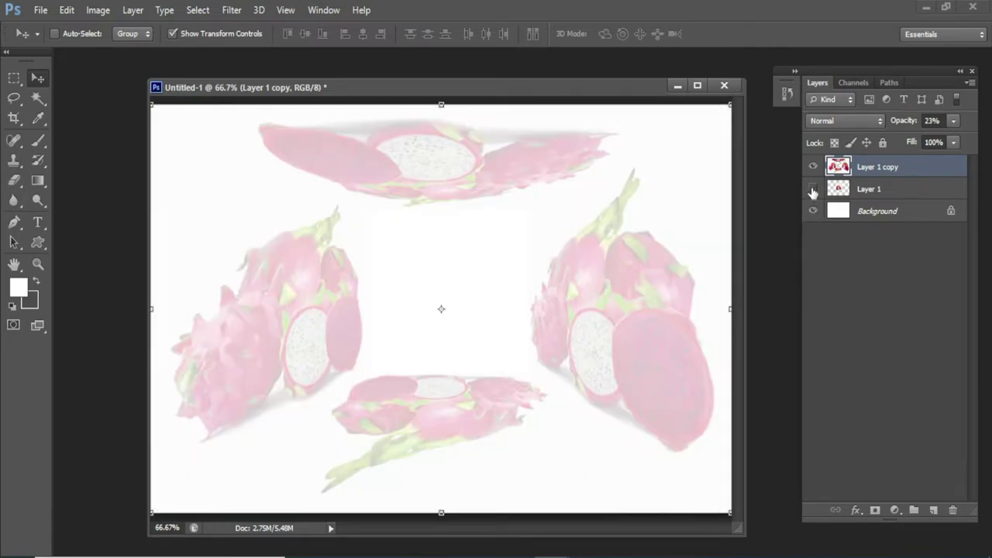
left_click(813, 189)
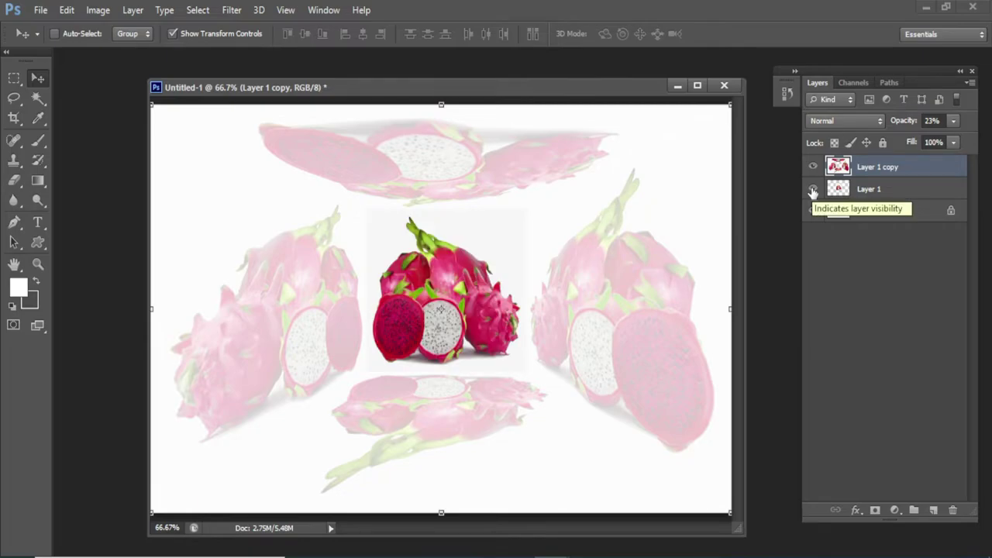
left_click(826, 190)
key("w")
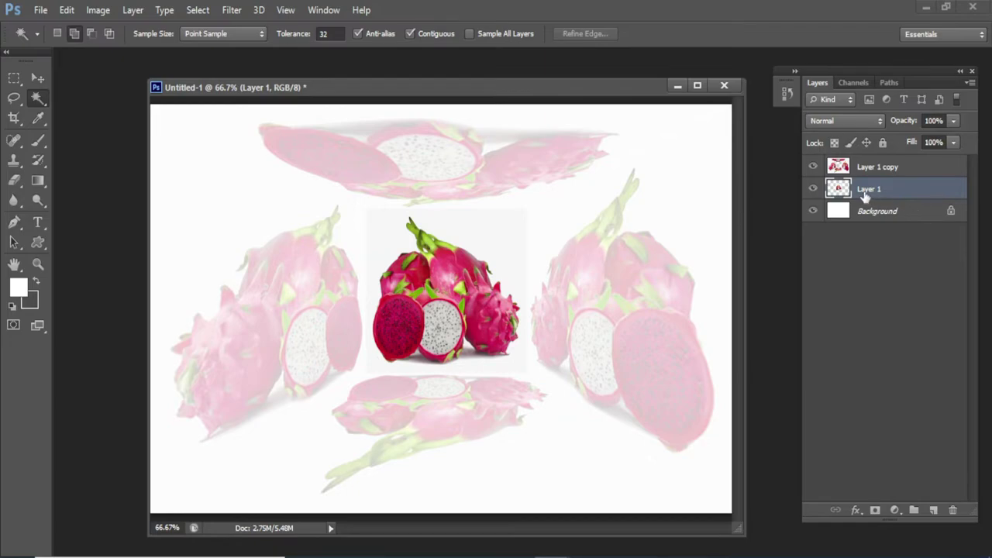
- Select and delete the light-grey backdrop around the central fruit, then deselect
left_click(485, 232)
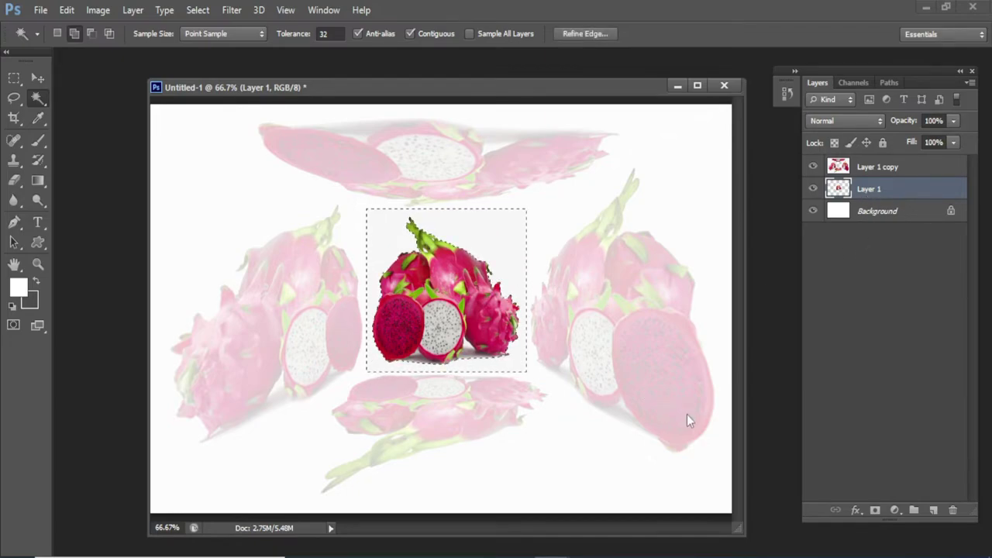
key("Delete")
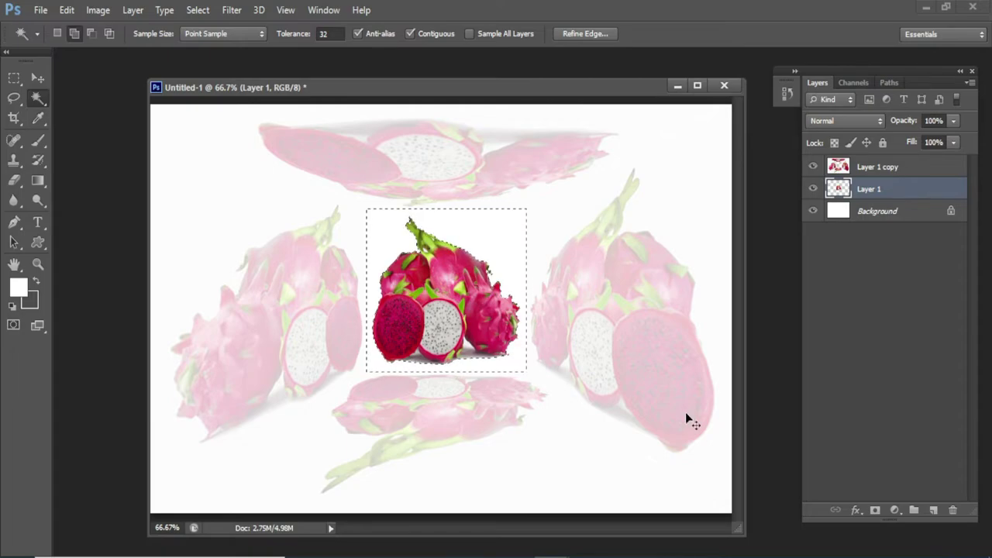
key("ctrl+d")
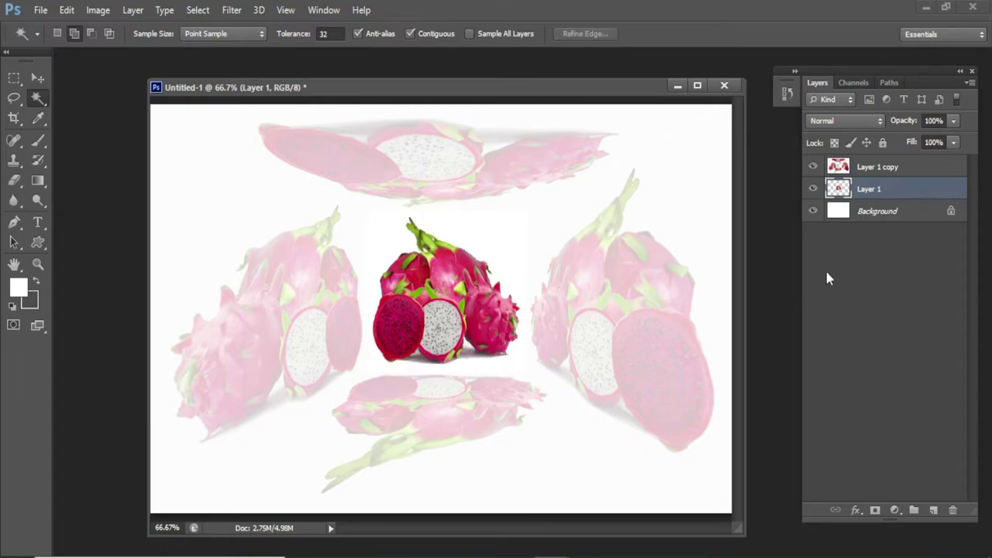
- Select the faded fruit-room layer and hide the central fruit Layer 1
left_click(877, 168)
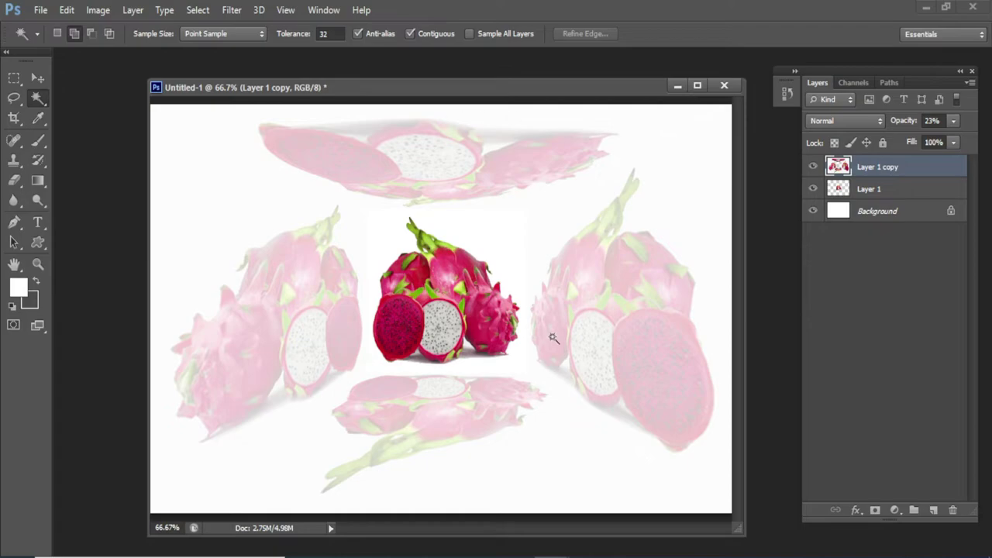
left_click(813, 189)
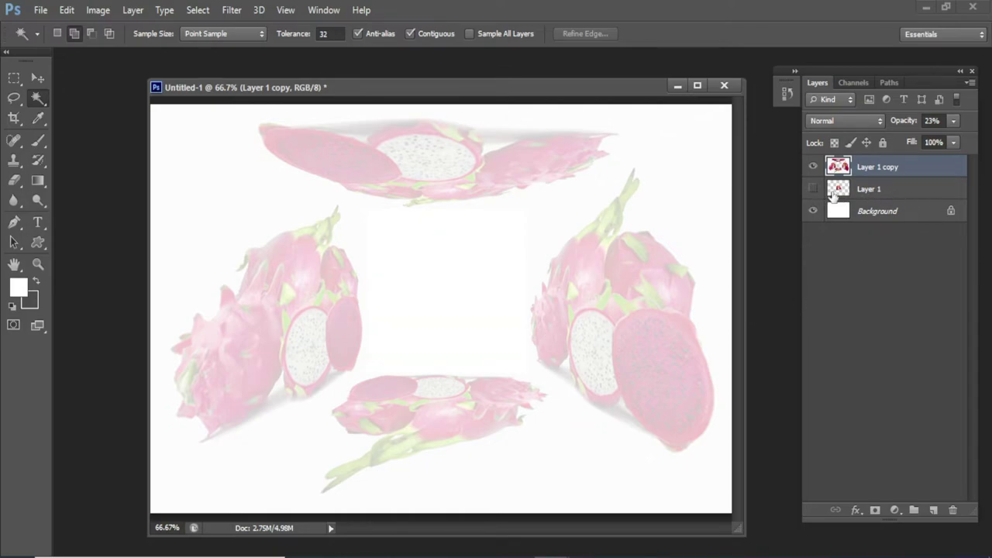
left_click(813, 211)
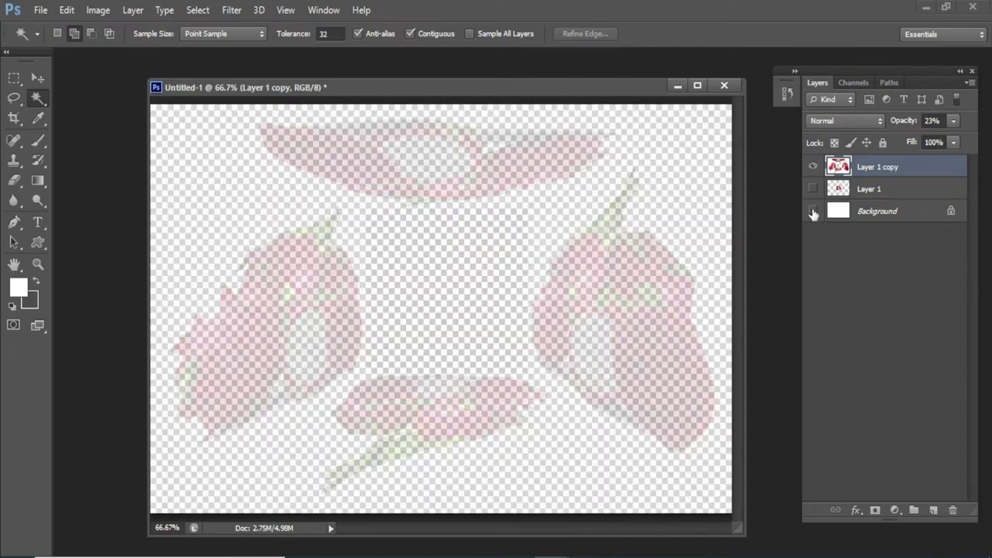
left_click(813, 211)
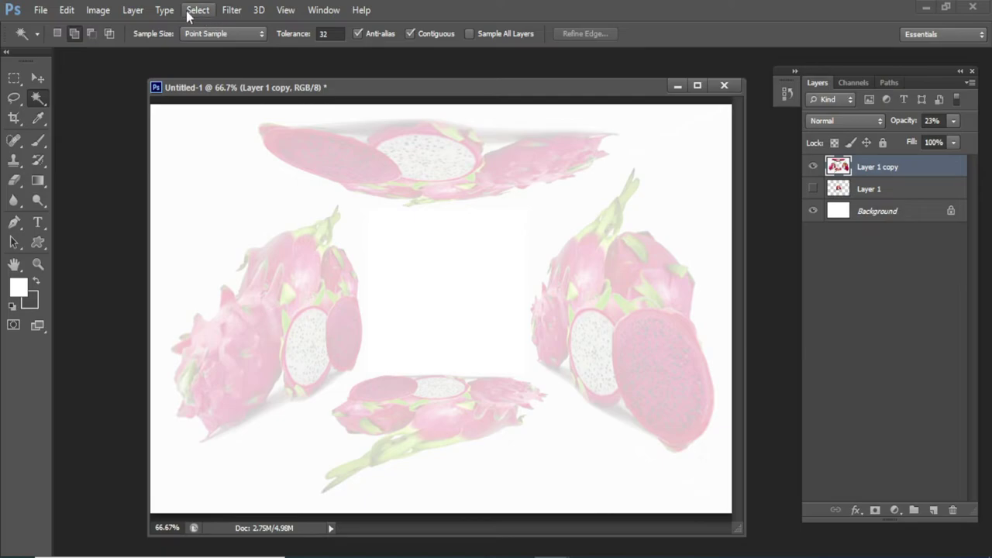
- Apply the Stylize > Wind filter twice to the faded fruits, then reveal and select Layer 1
left_click(233, 10)
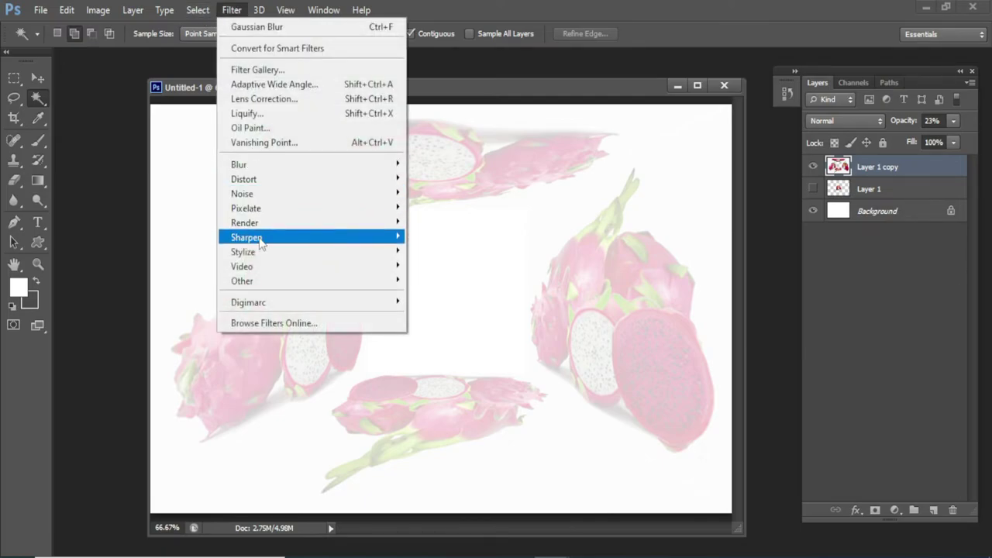
mouse_move(242, 252)
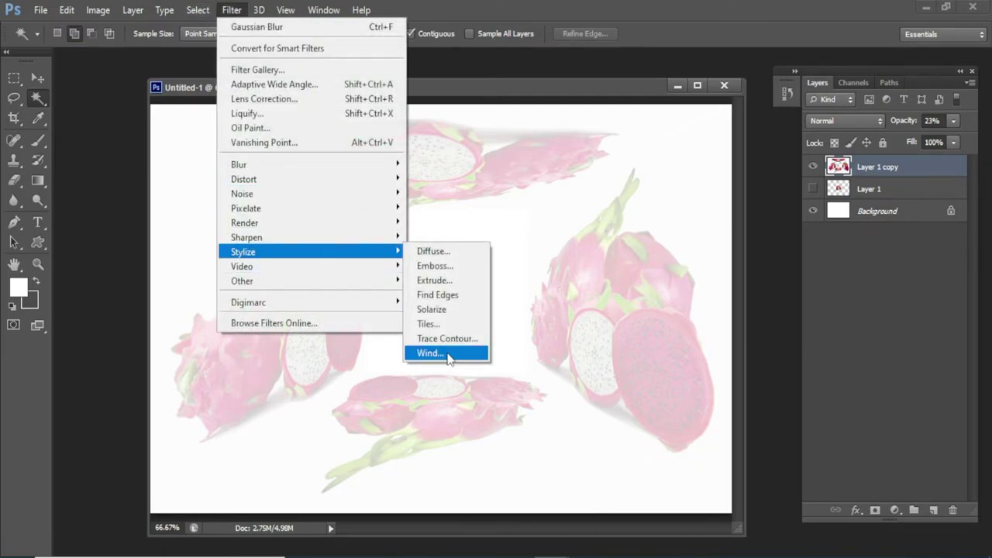
left_click(431, 352)
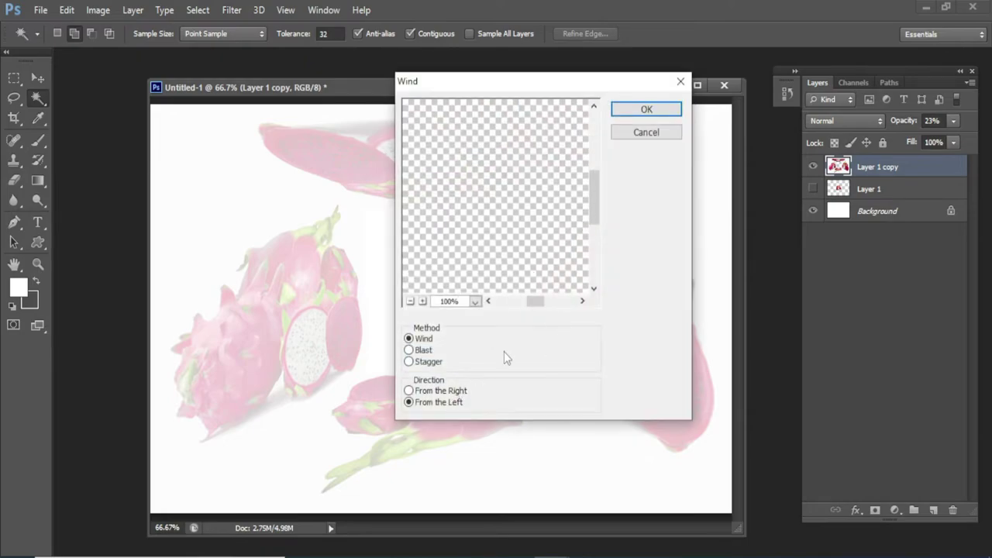
left_click(647, 109)
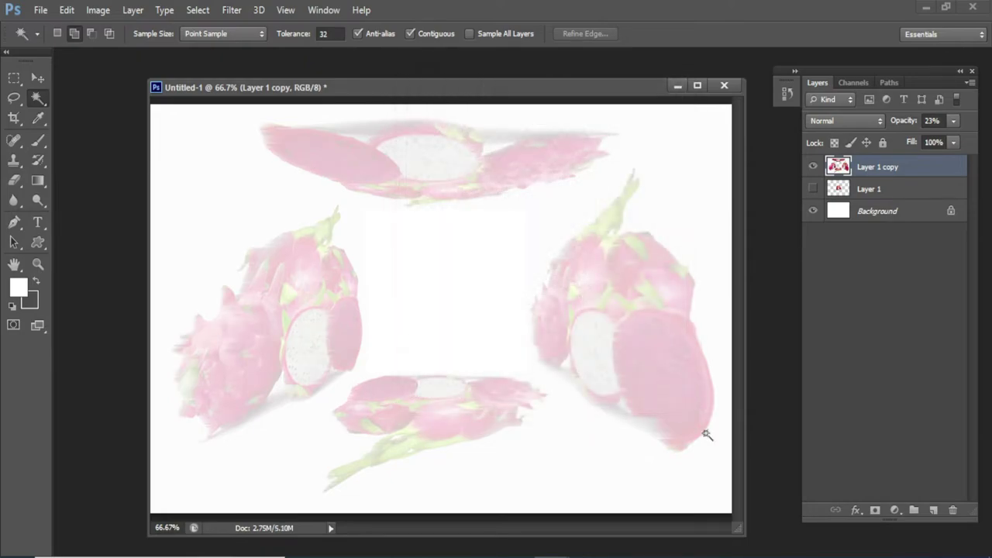
key("ctrl+f")
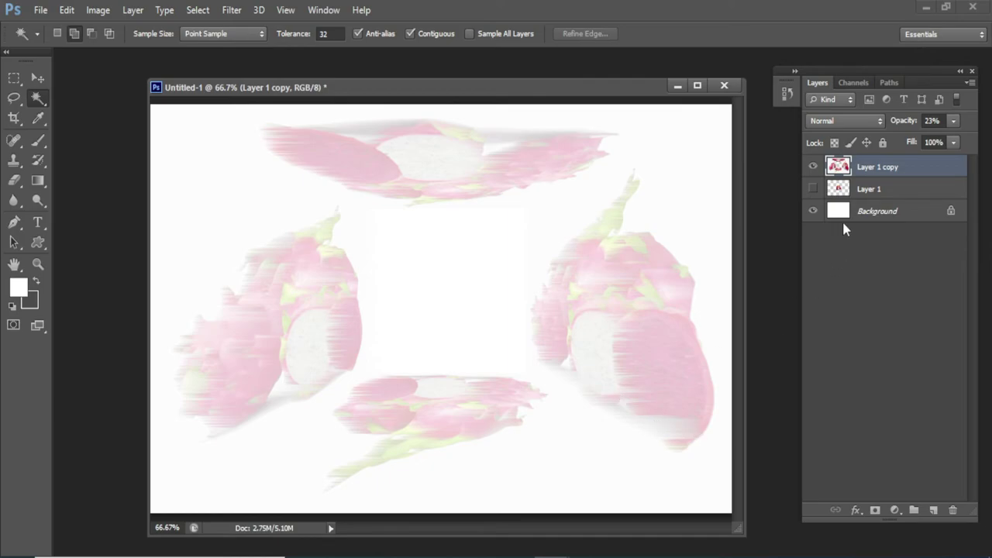
left_click(813, 189)
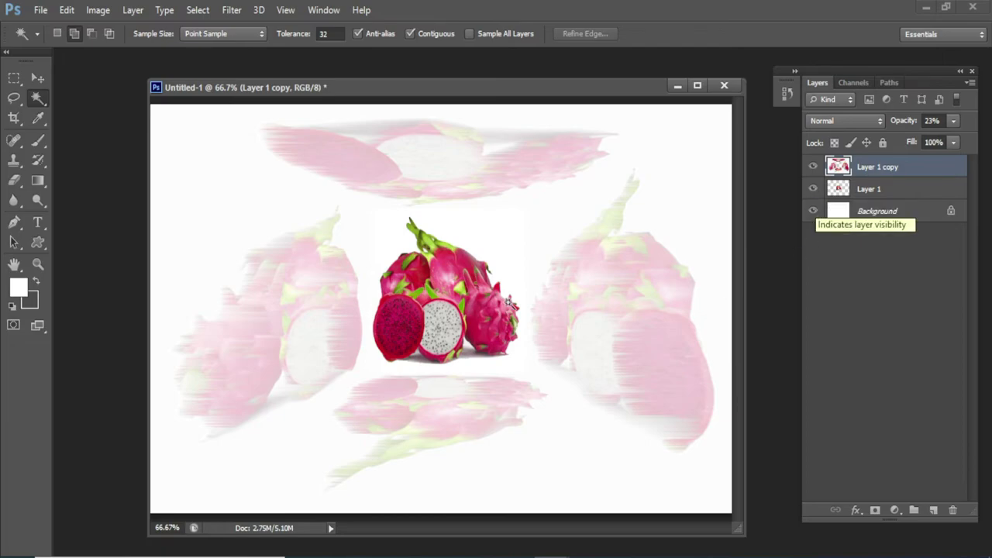
left_click(887, 193)
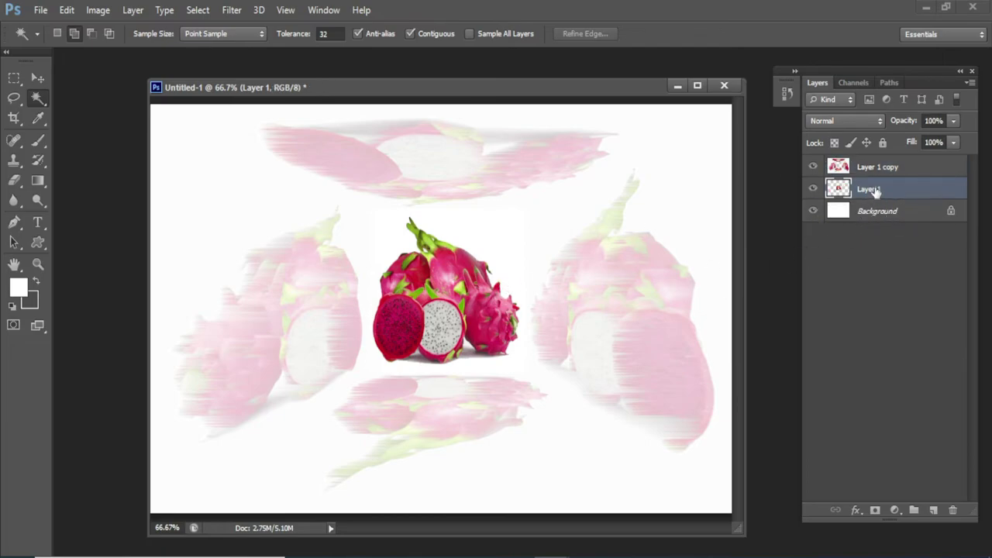
- Apply the Oil Paint filter to the fruit on Layer 1 with Stylization 4 and Shine 1.3
left_click(231, 11)
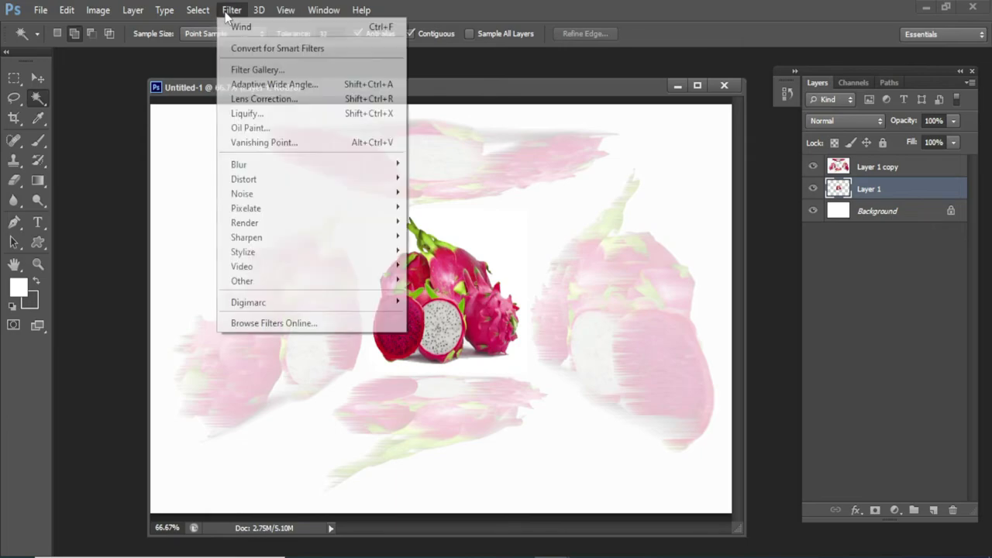
left_click(275, 130)
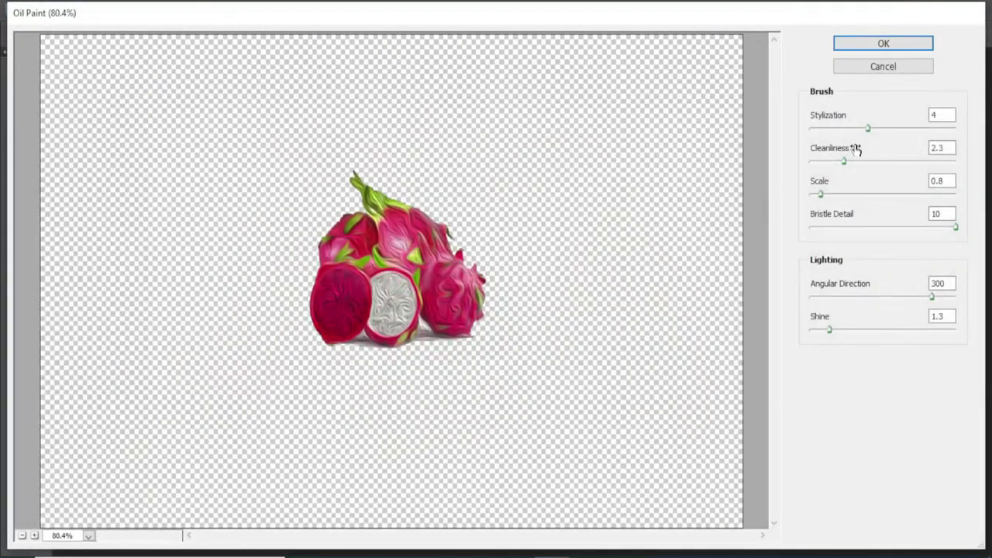
left_click(888, 45)
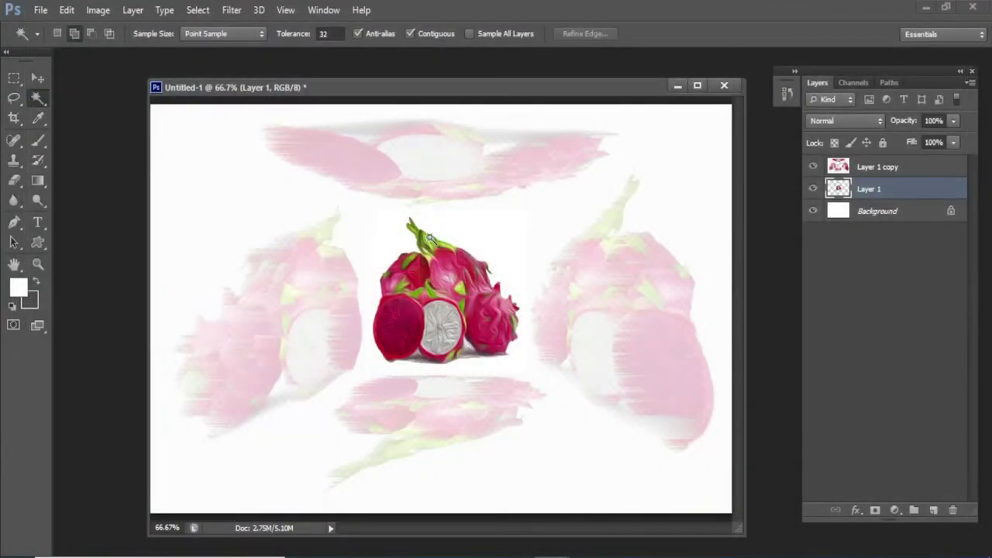